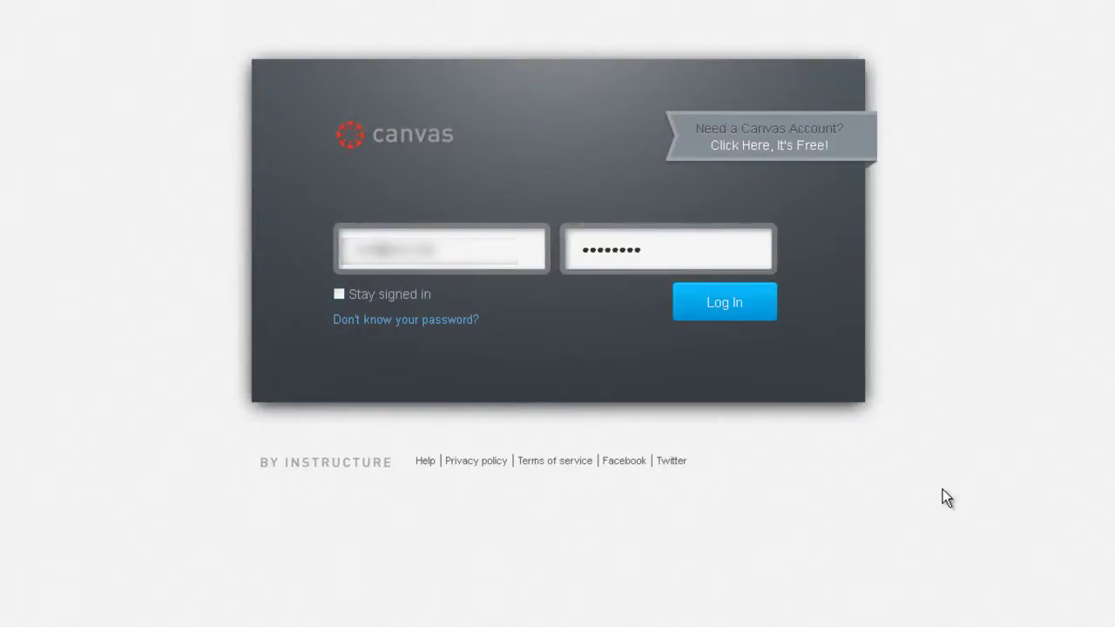
Enable staying signed in and log in to the account with the prefilled credentials
click(338, 294)
click(718, 312)
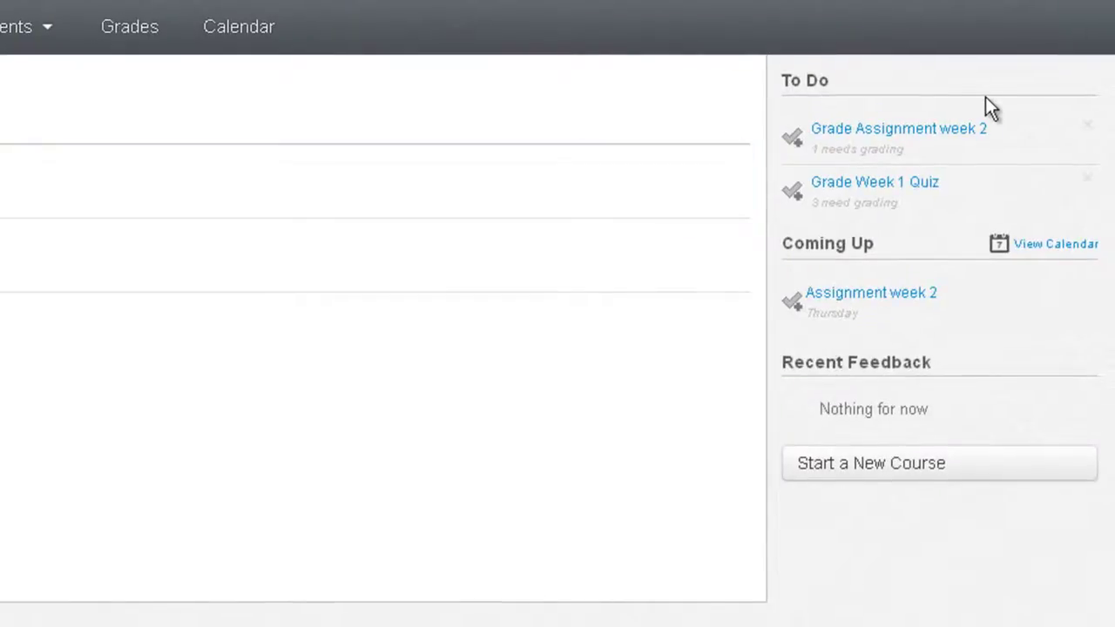
mouse_move(1054, 161)
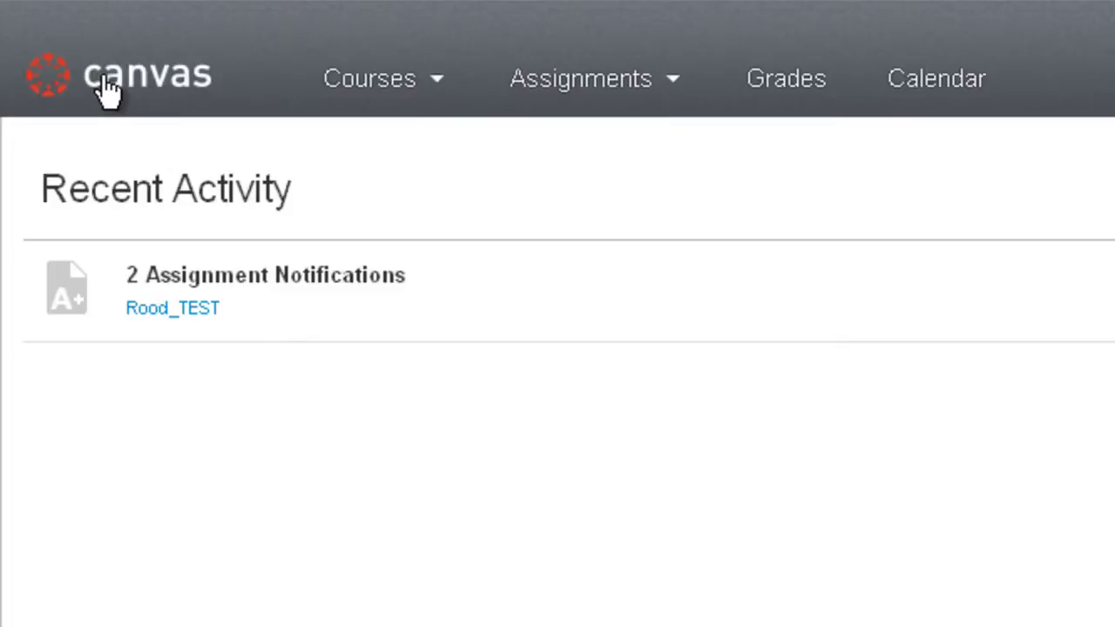
Open the customization of the My Courses list, reset the course selection, and close the list
click(457, 87)
mouse_move(428, 83)
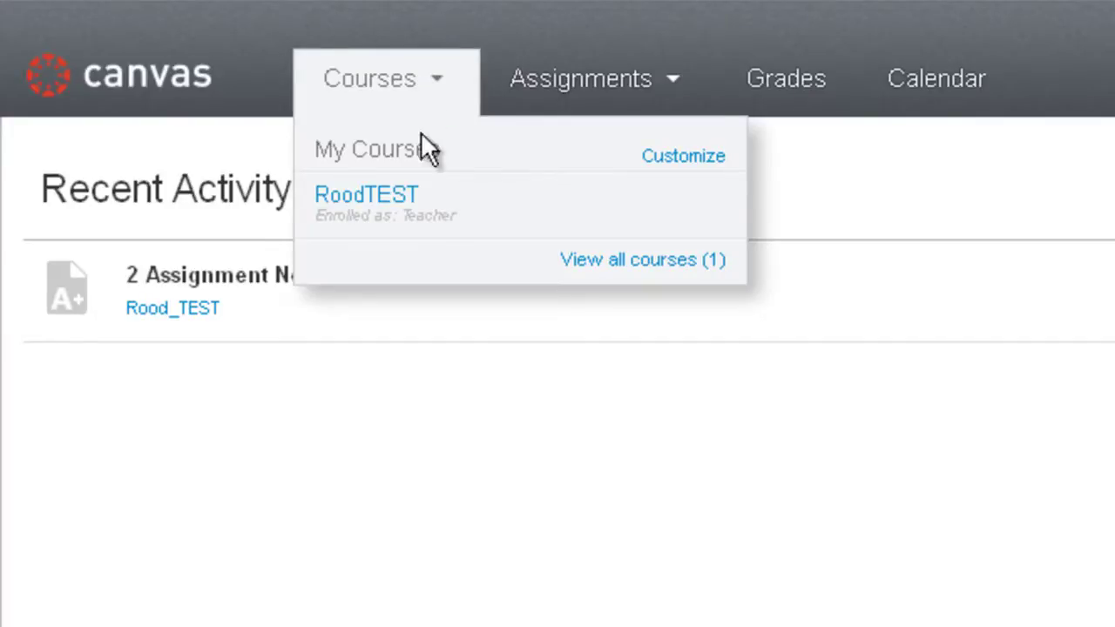
click(680, 161)
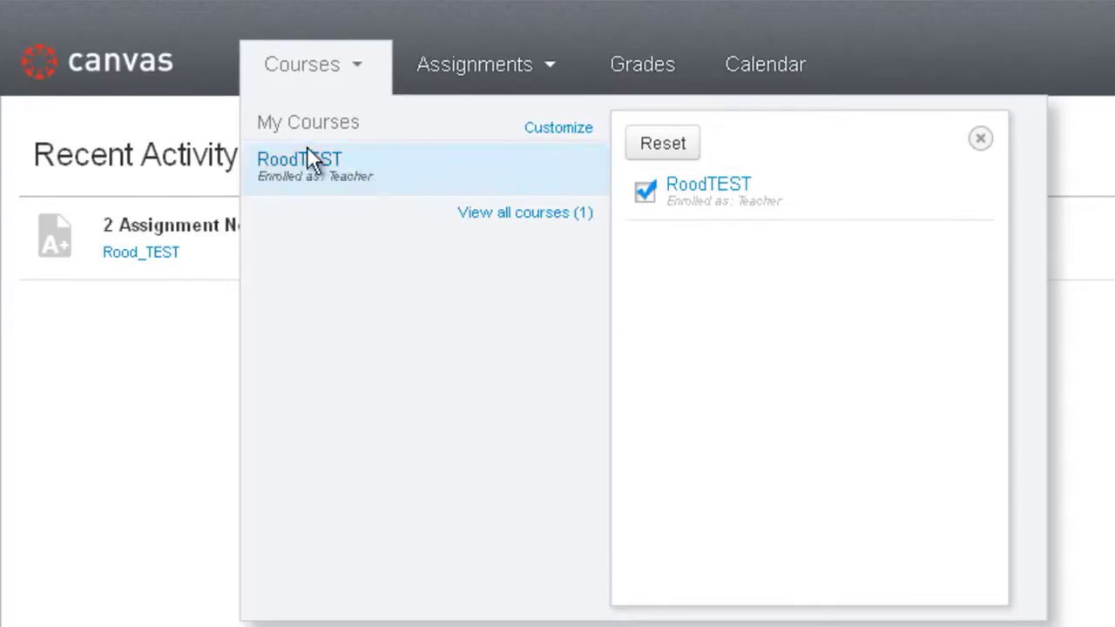
click(979, 139)
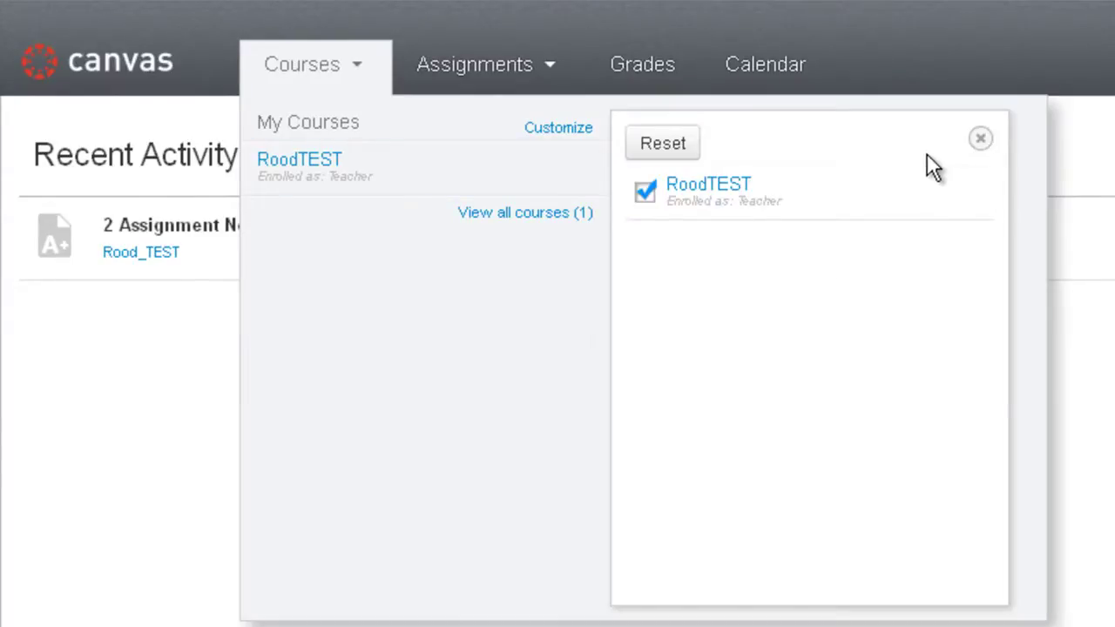
click(663, 151)
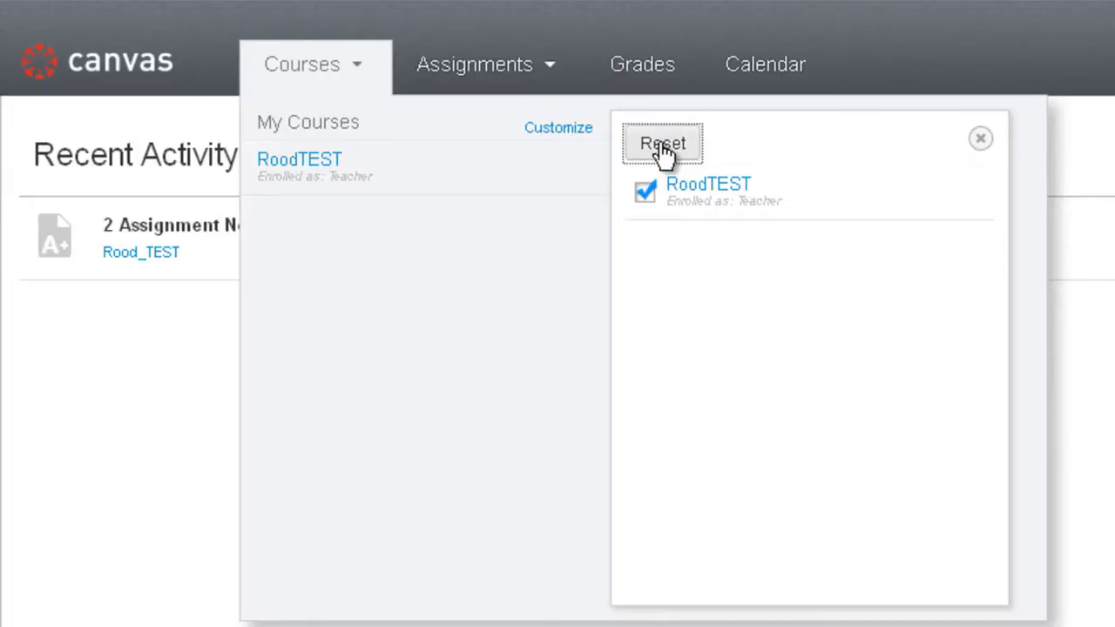
click(980, 142)
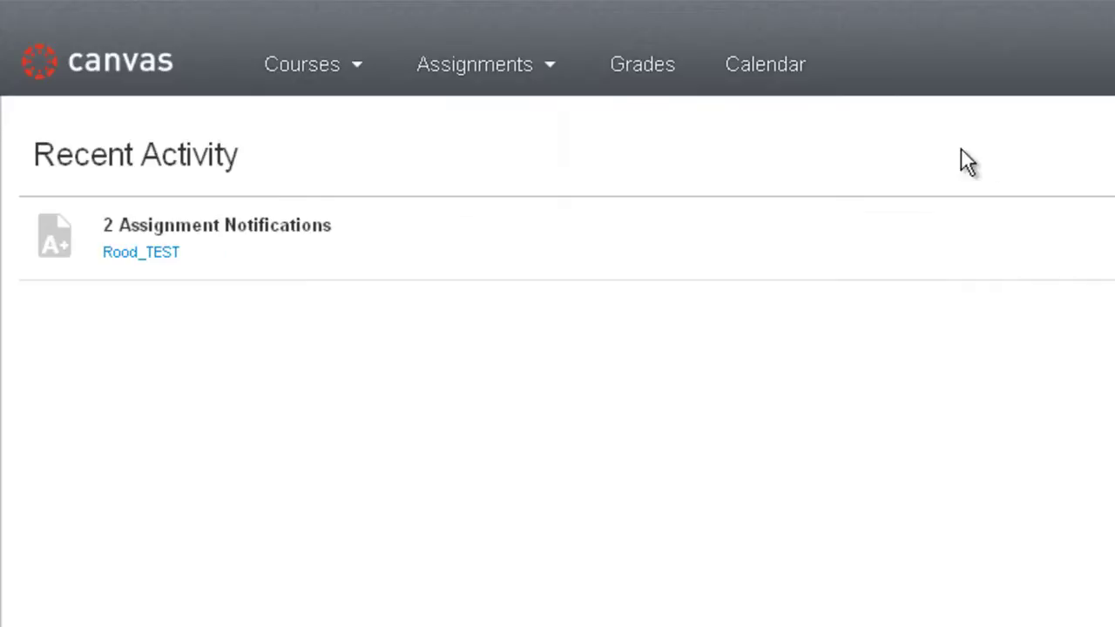
View the assignments overview, and open the student's profile page
click(468, 67)
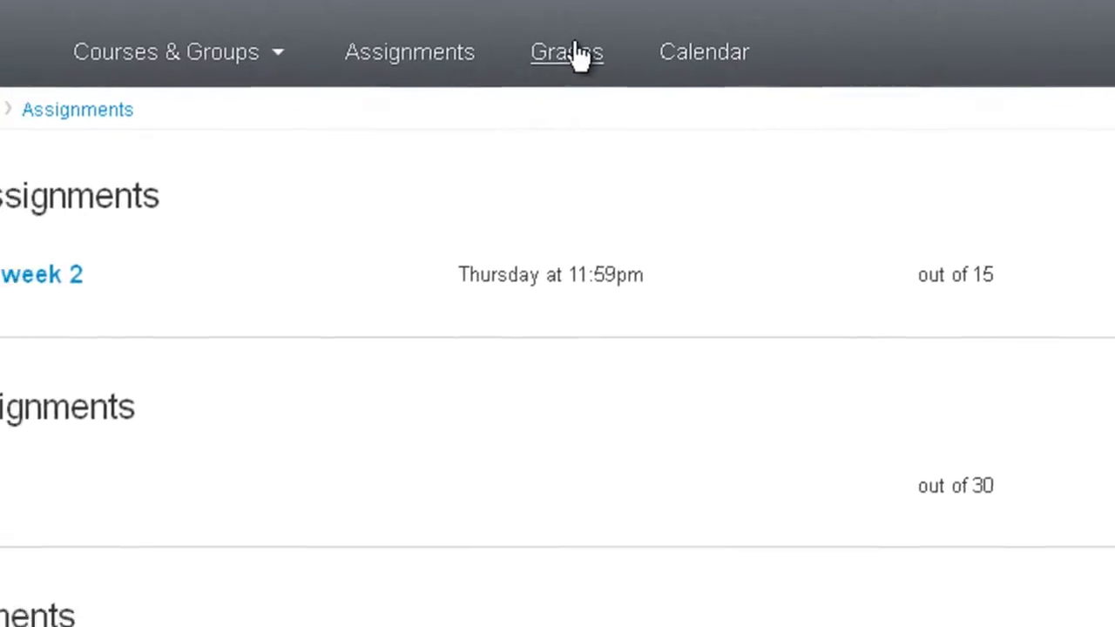
click(786, 19)
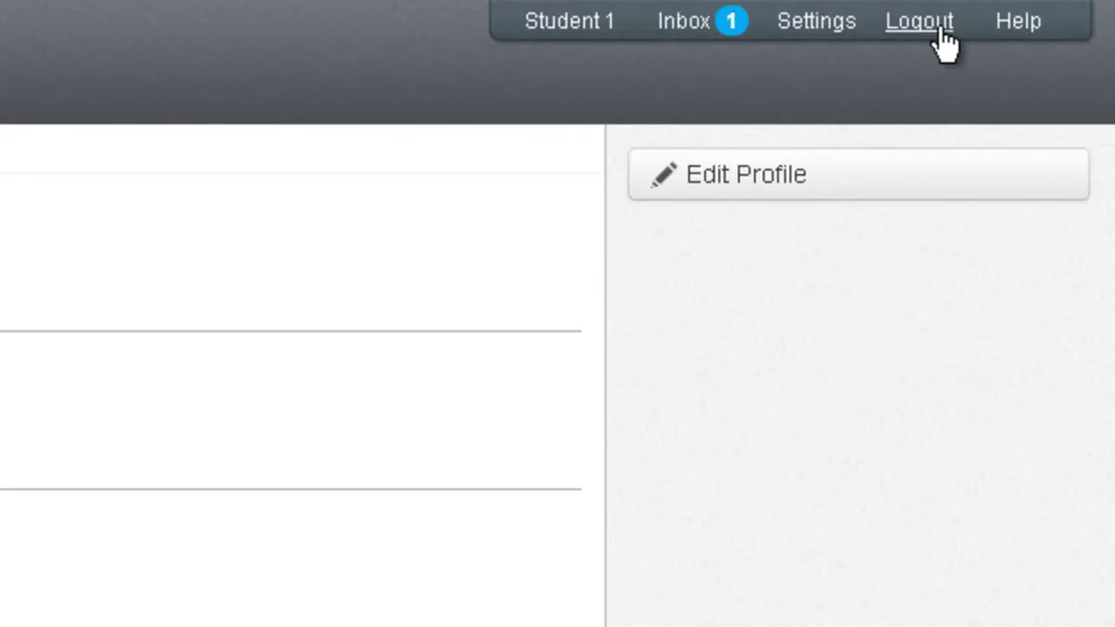
click(573, 25)
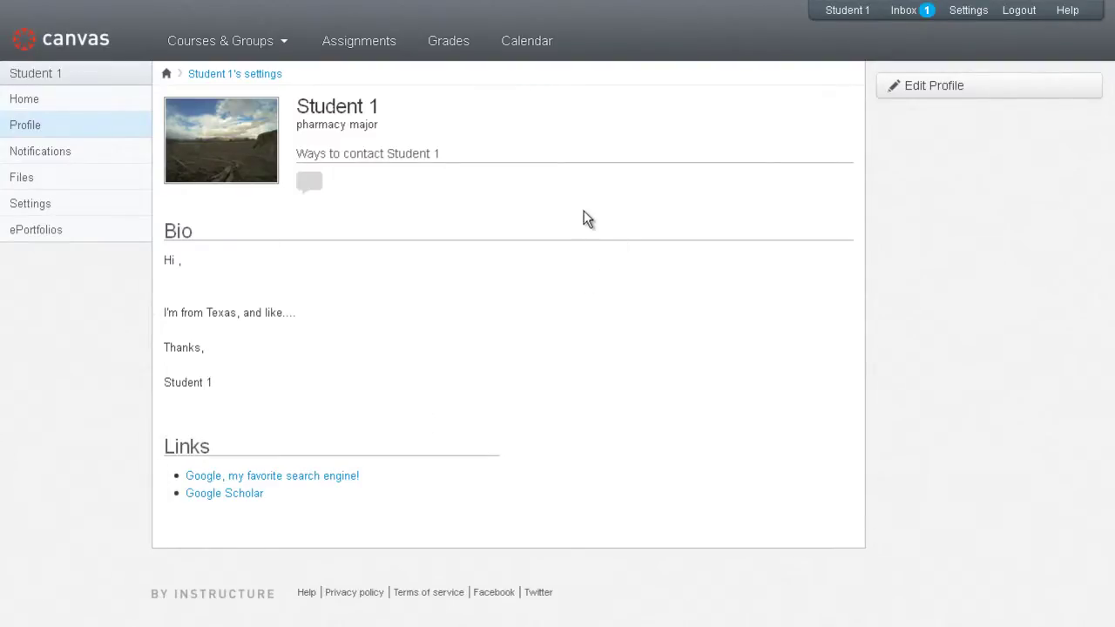
Open the student's profile for editing, go through the title, bio and first link title fields, and save it
click(934, 87)
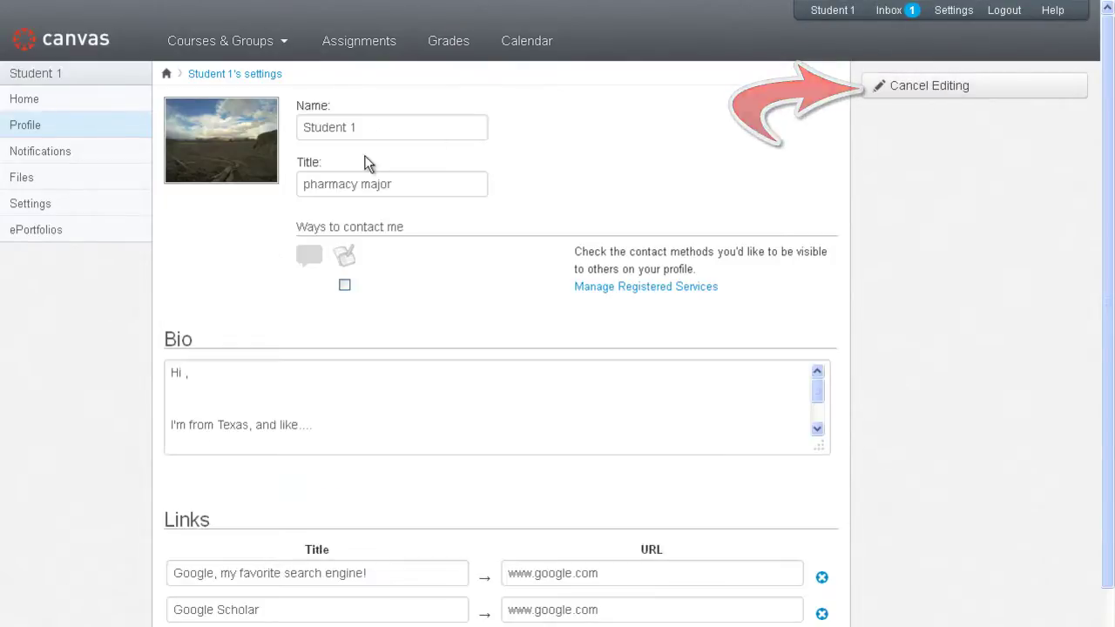
click(411, 185)
click(394, 401)
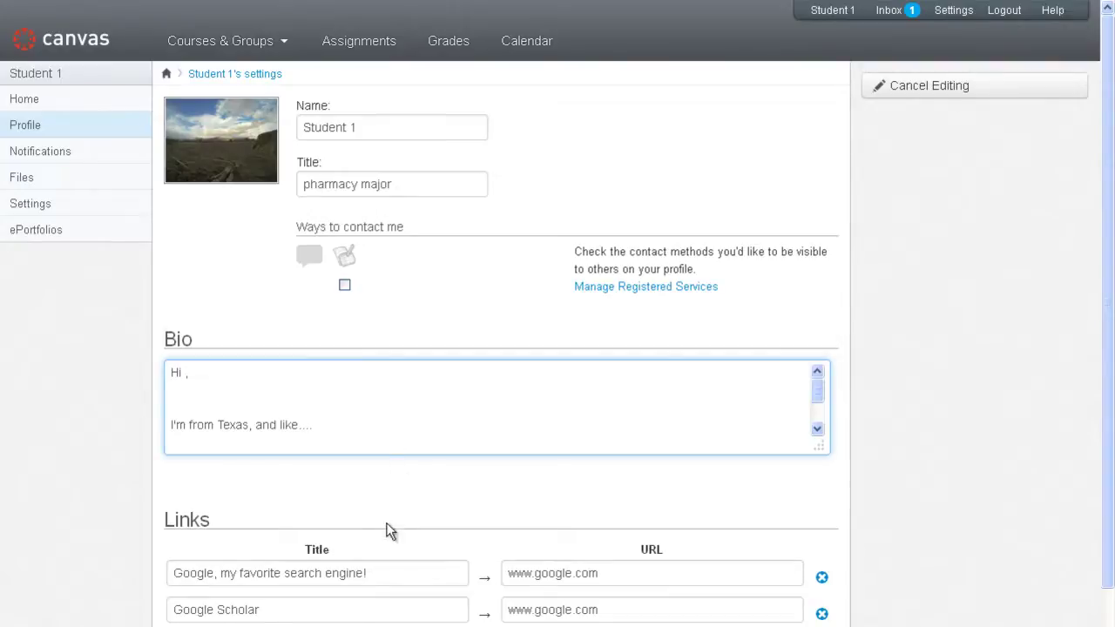
click(376, 576)
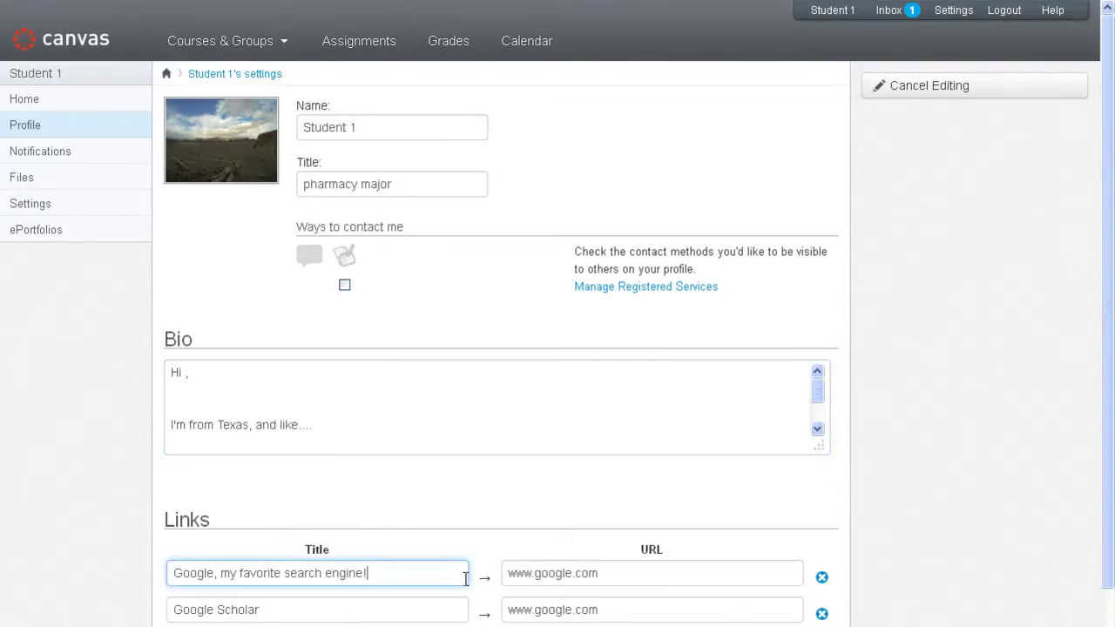
key(Return)
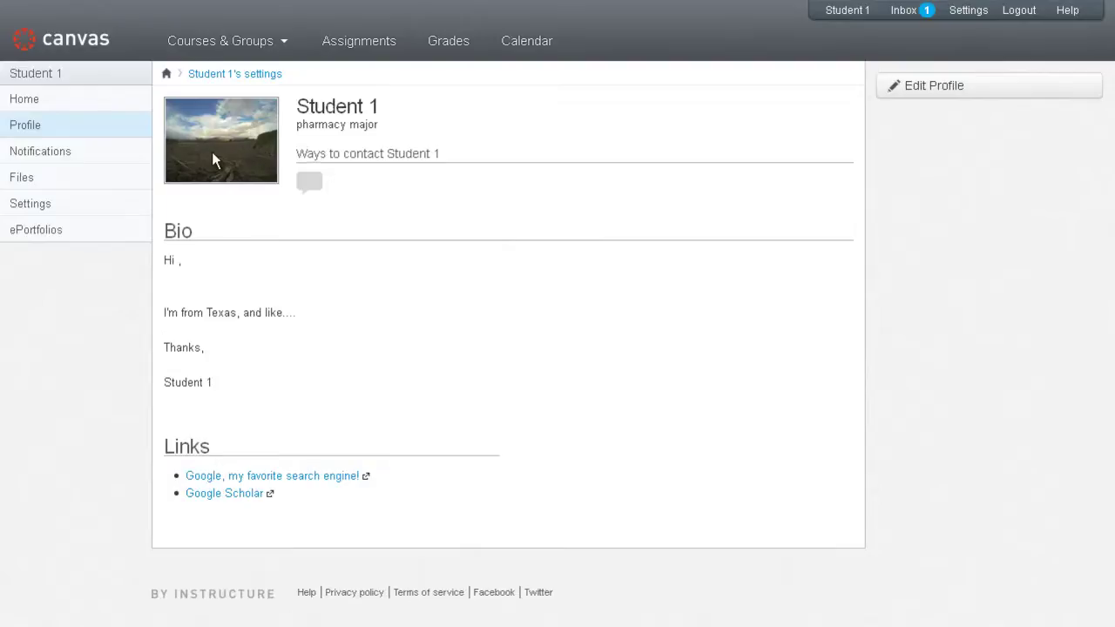
Upload a new image for the profile picture from the student's account settings
click(94, 209)
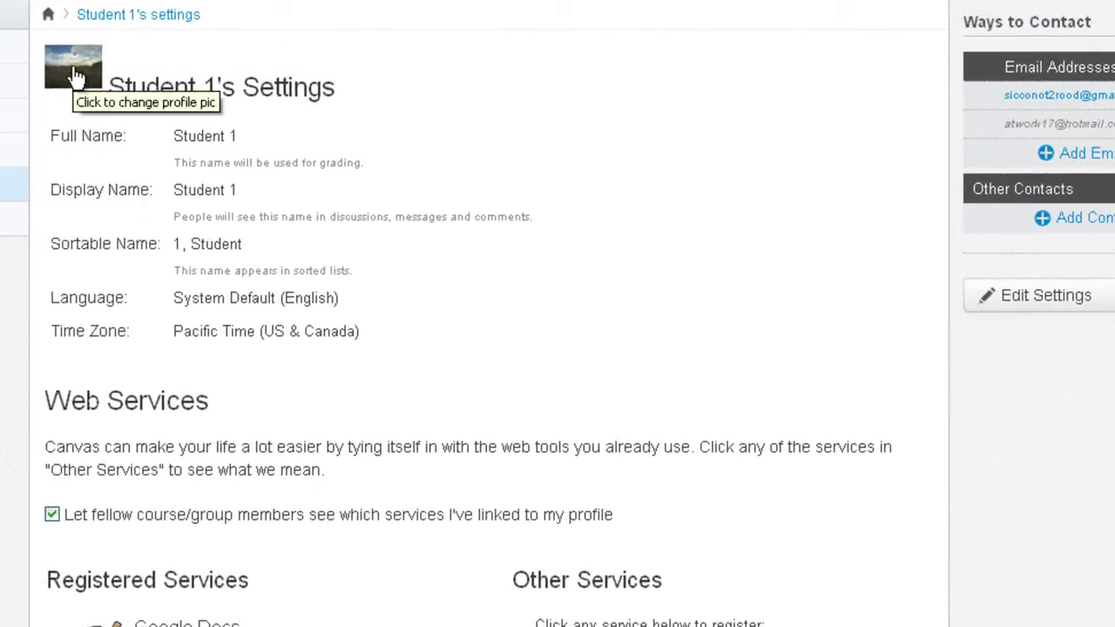
click(74, 77)
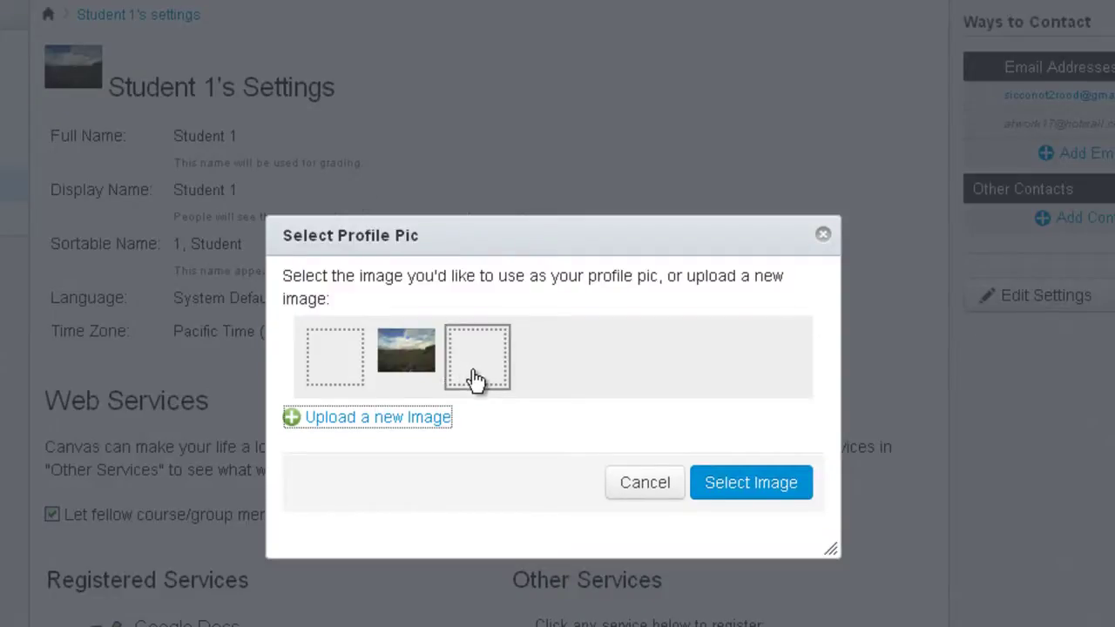
click(369, 420)
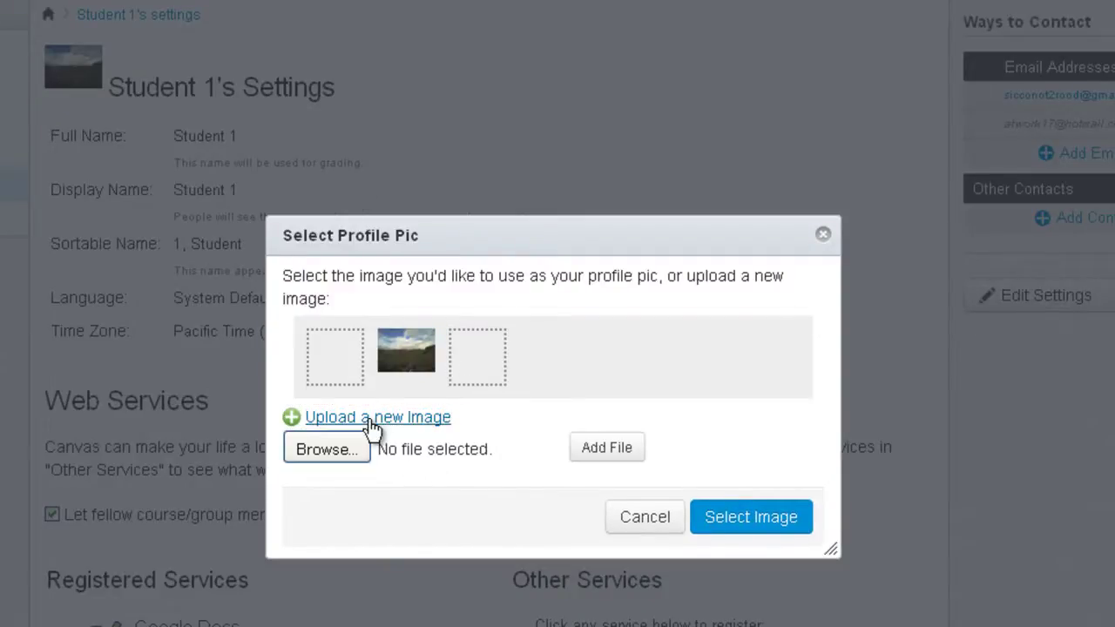
click(371, 424)
click(369, 425)
click(349, 447)
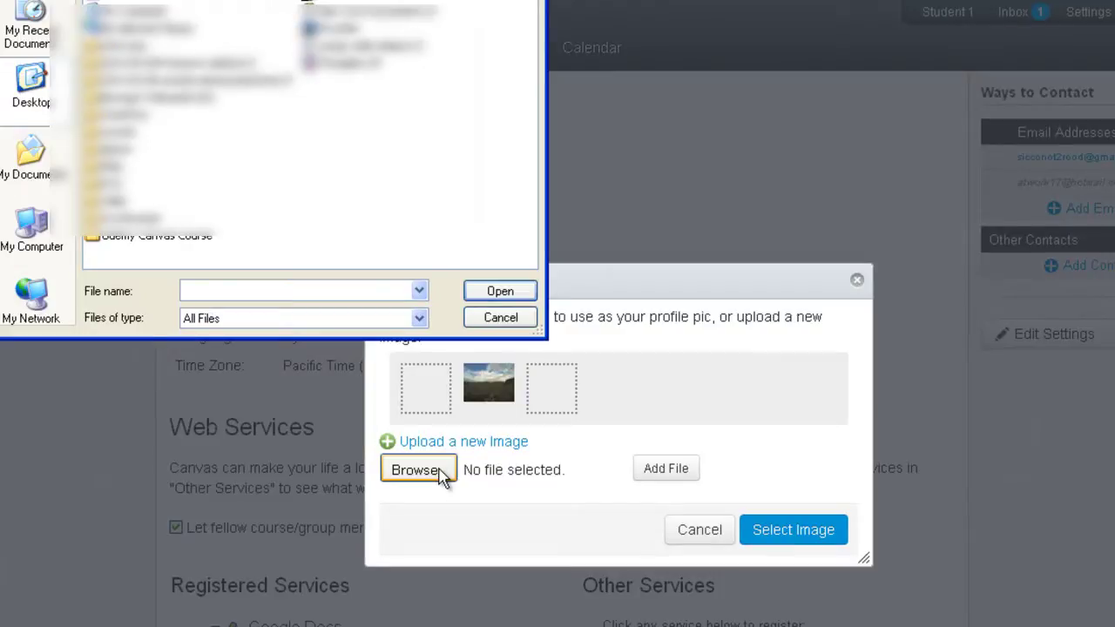
click(504, 319)
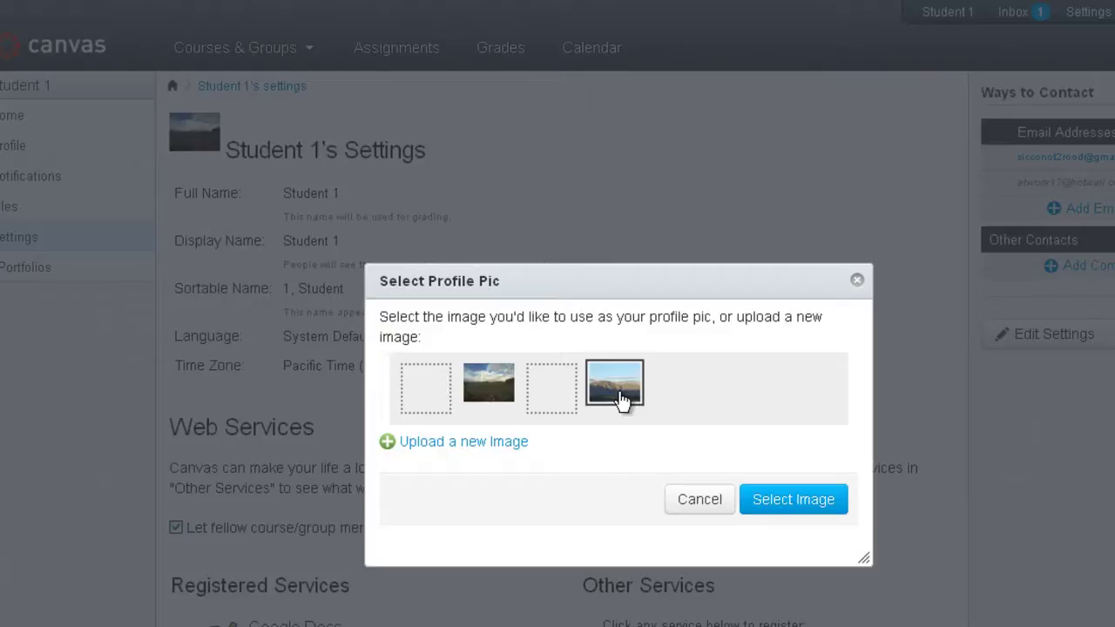
Choose the existing cloudy-sky landscape image as the profile picture
click(465, 390)
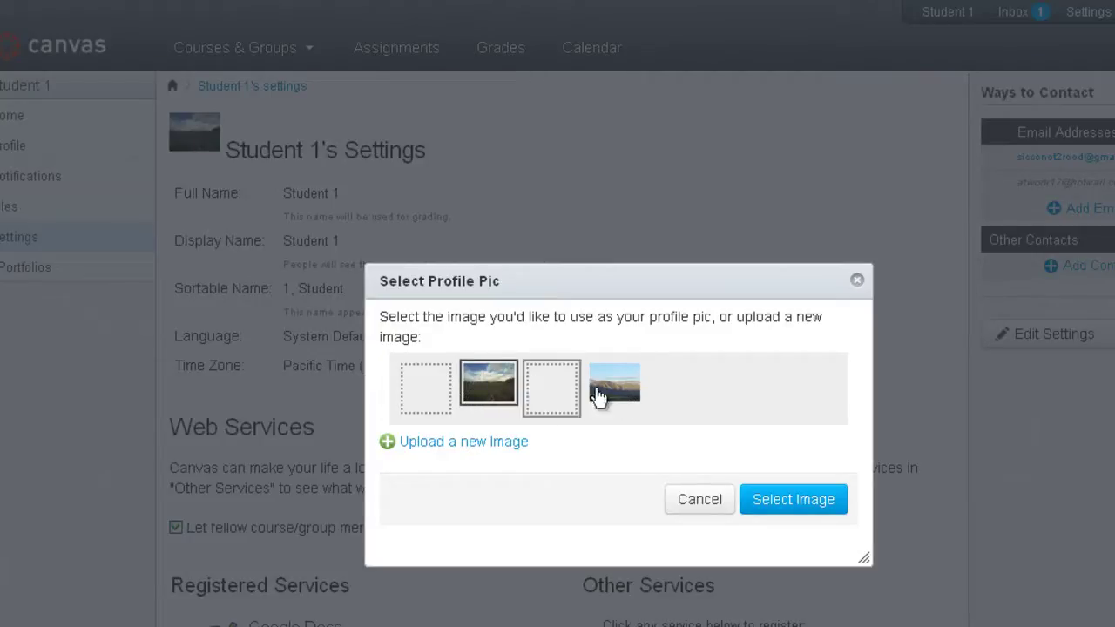
click(775, 503)
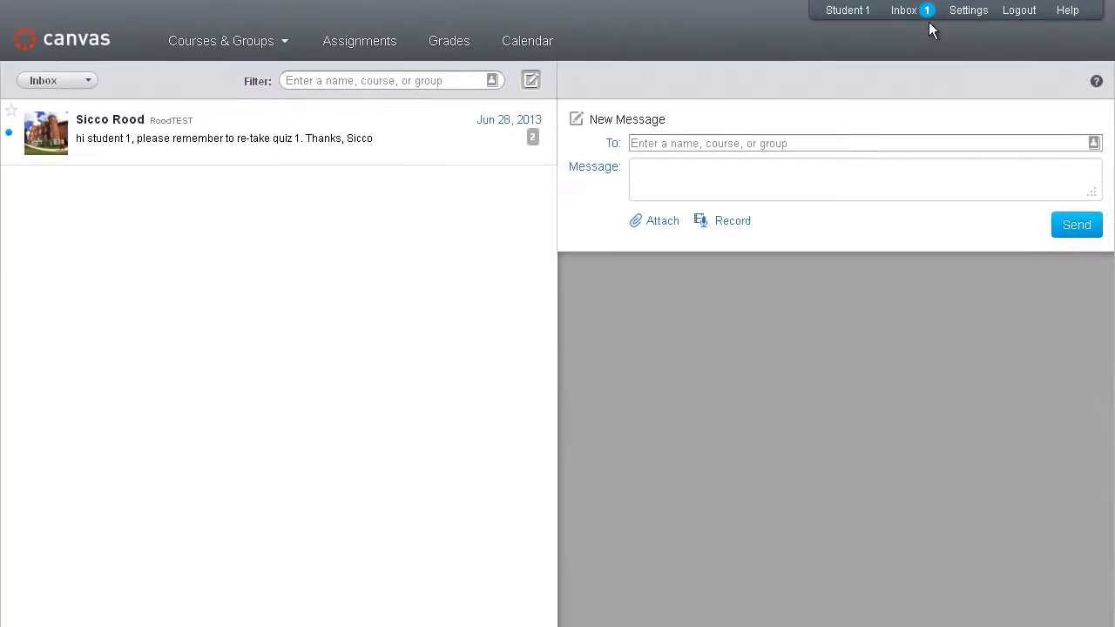
Open the student's account settings, and examine the registered web services and the other services available to register
click(850, 19)
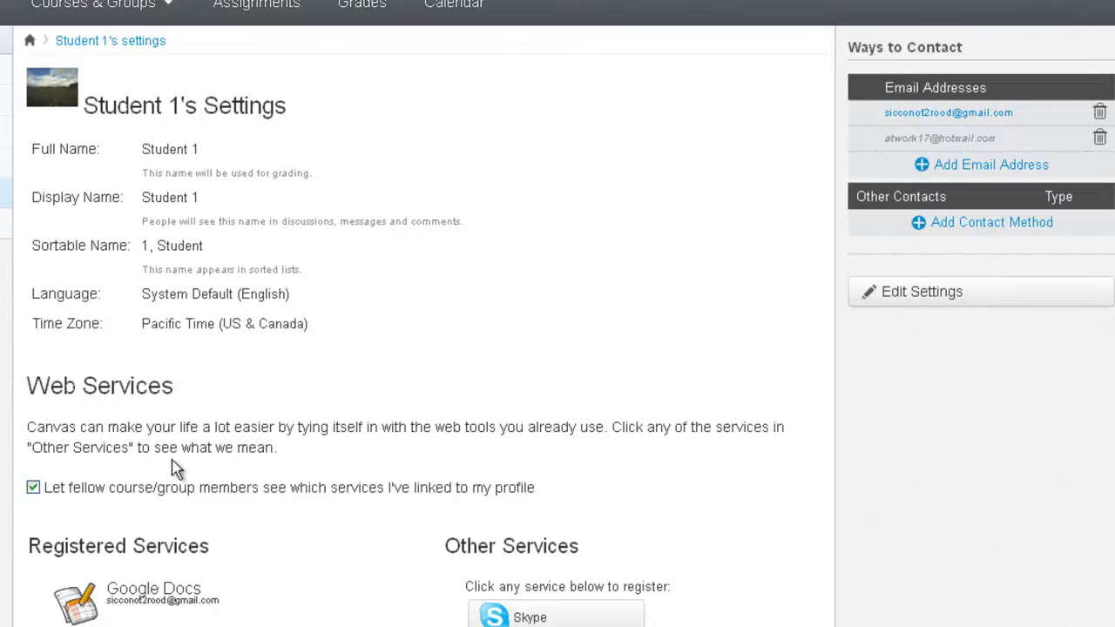
mouse_move(198, 595)
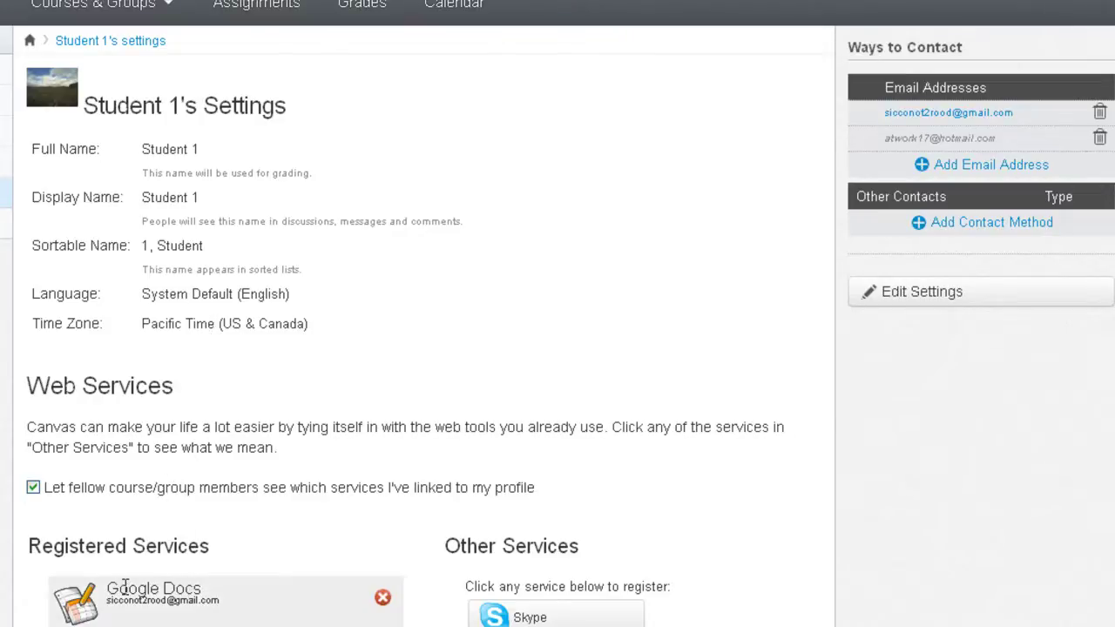
scroll(355, 518, down, 3)
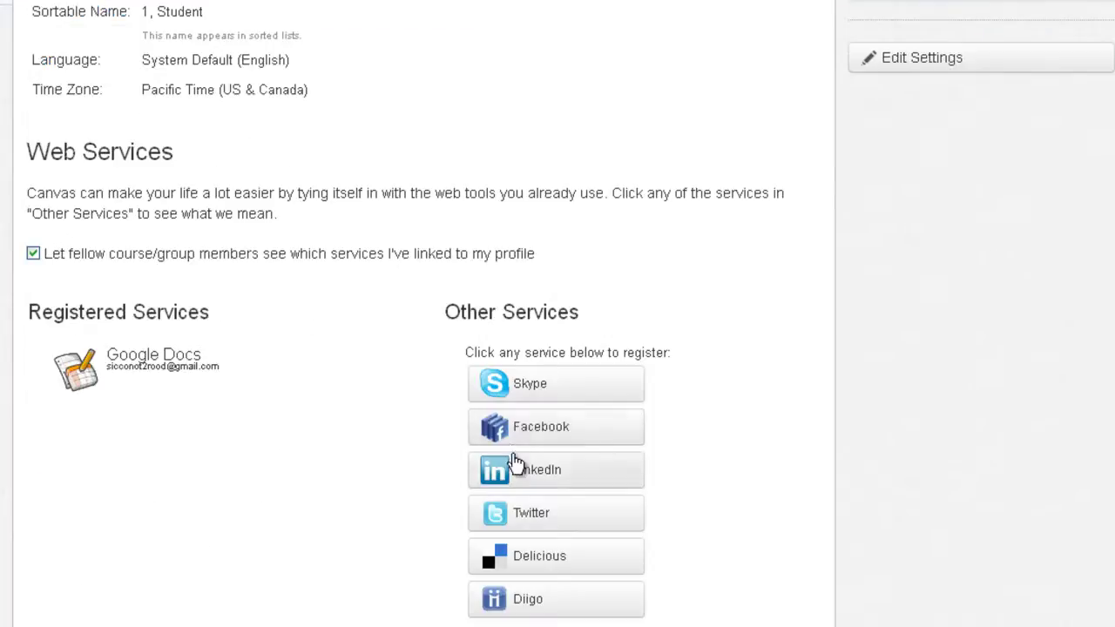
scroll(522, 507, down, 1)
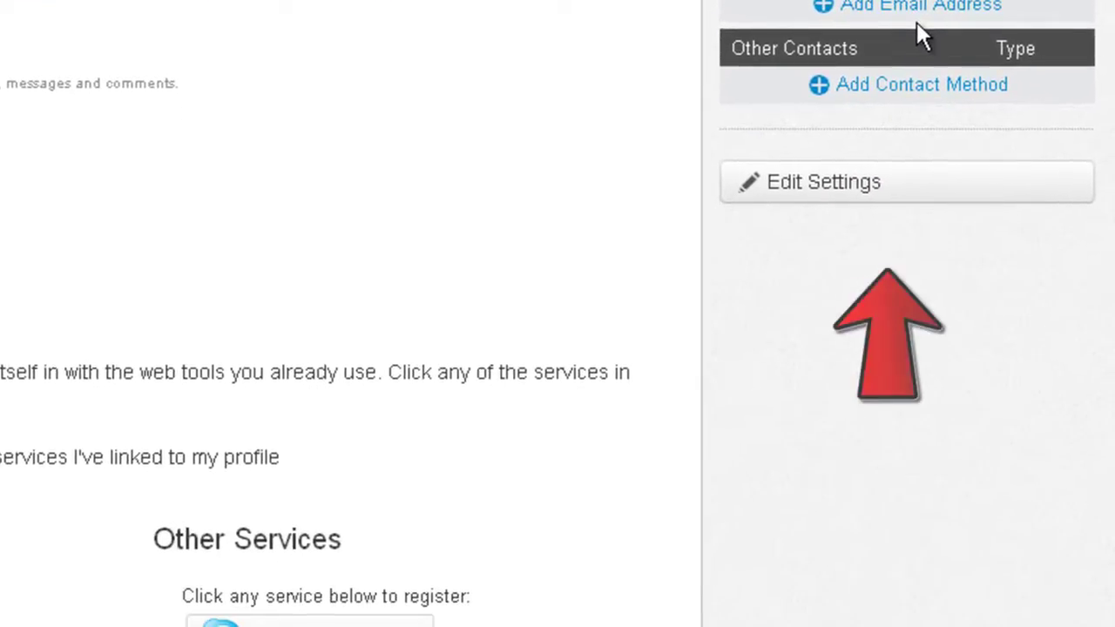
Open the account settings for editing, and look through the text message carrier choices and email form for registering a contact method
click(867, 182)
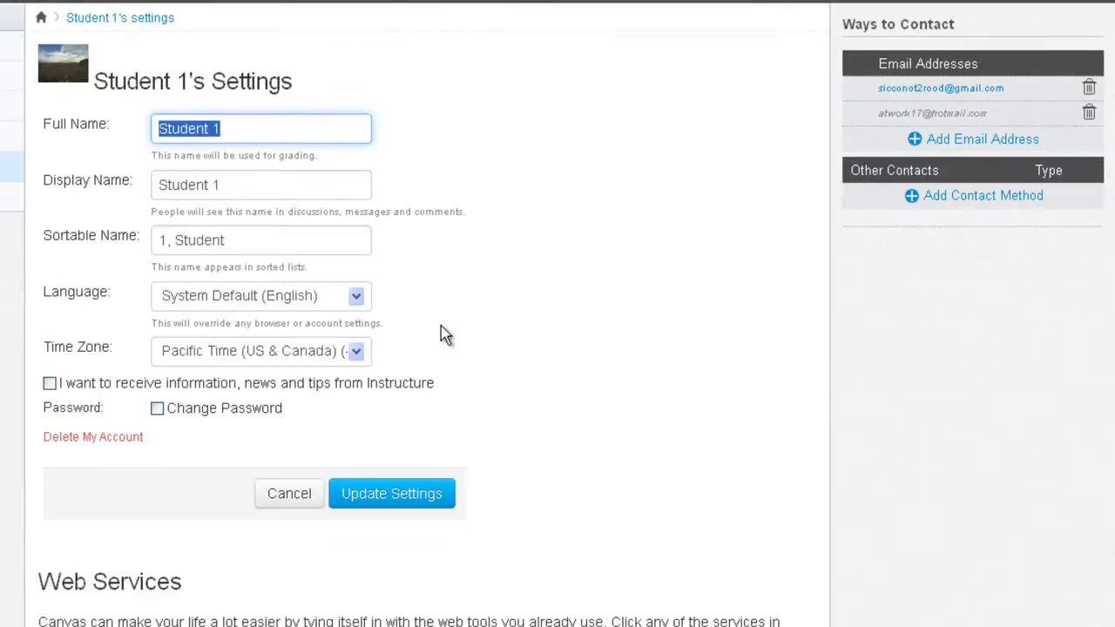
click(456, 311)
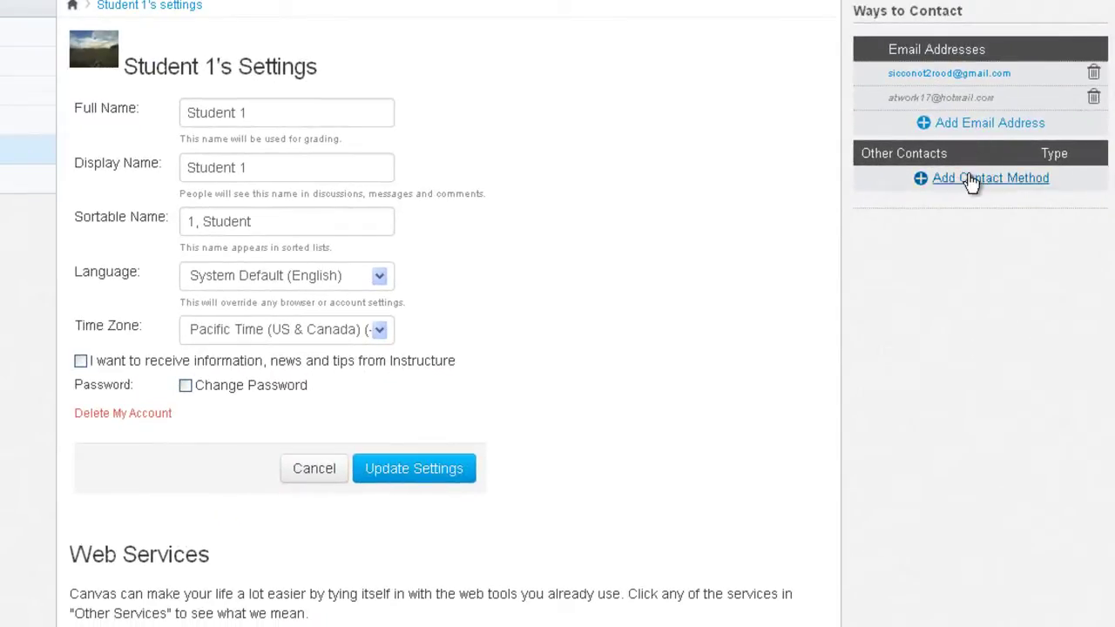
click(969, 174)
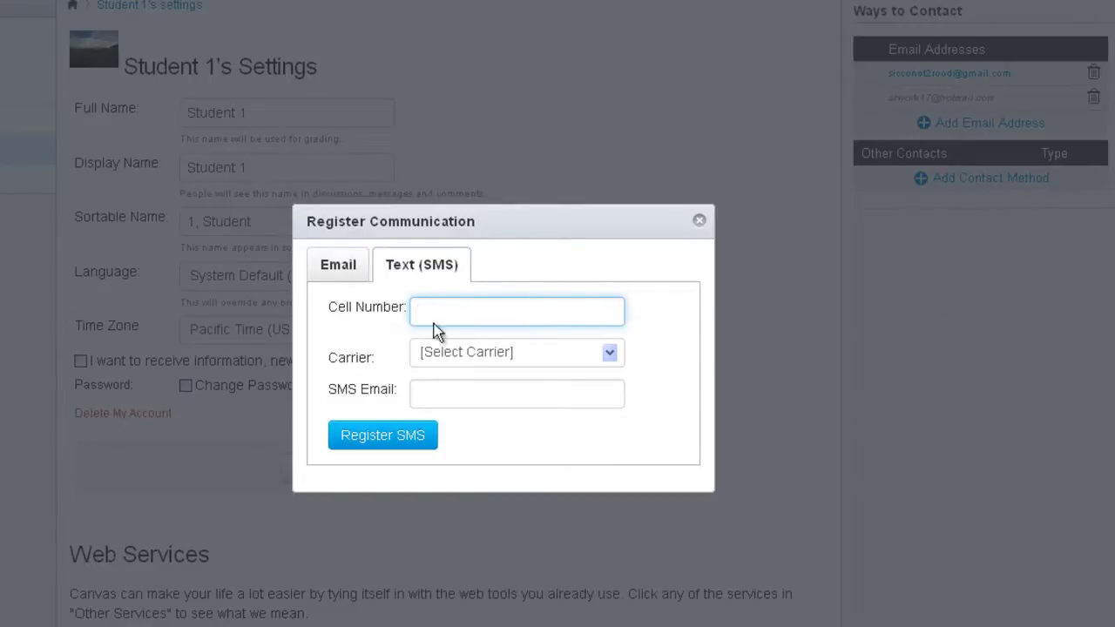
click(528, 361)
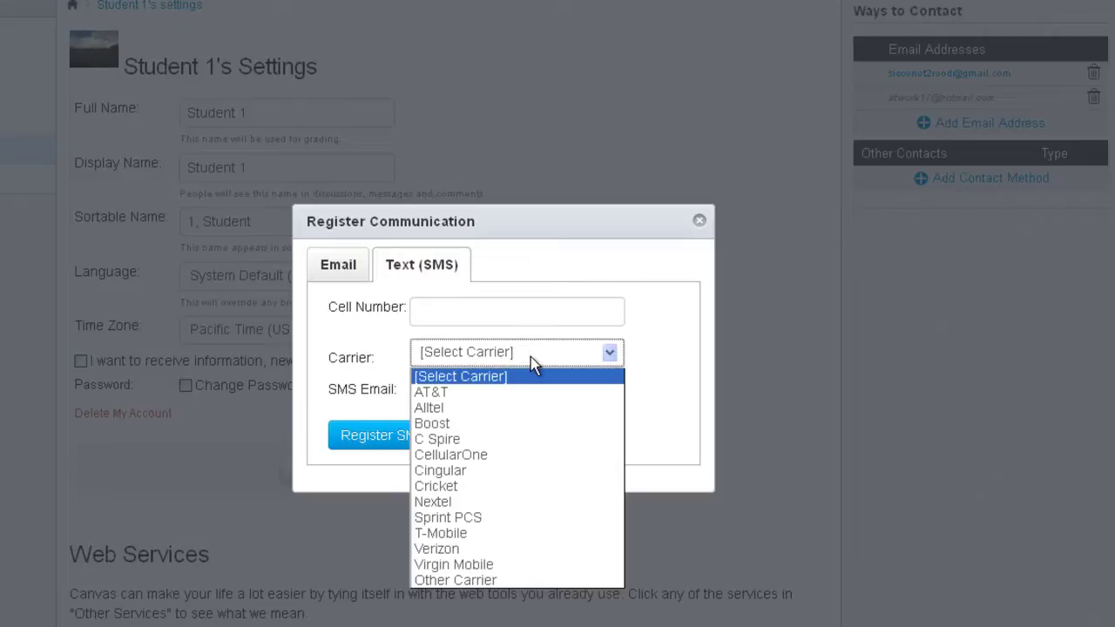
click(397, 352)
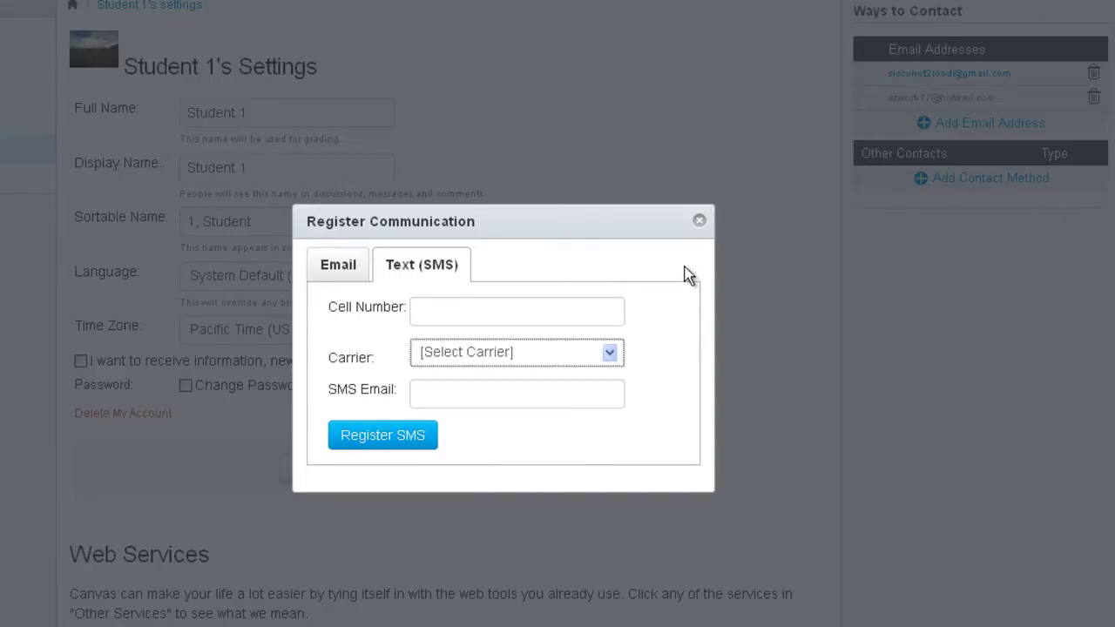
click(328, 277)
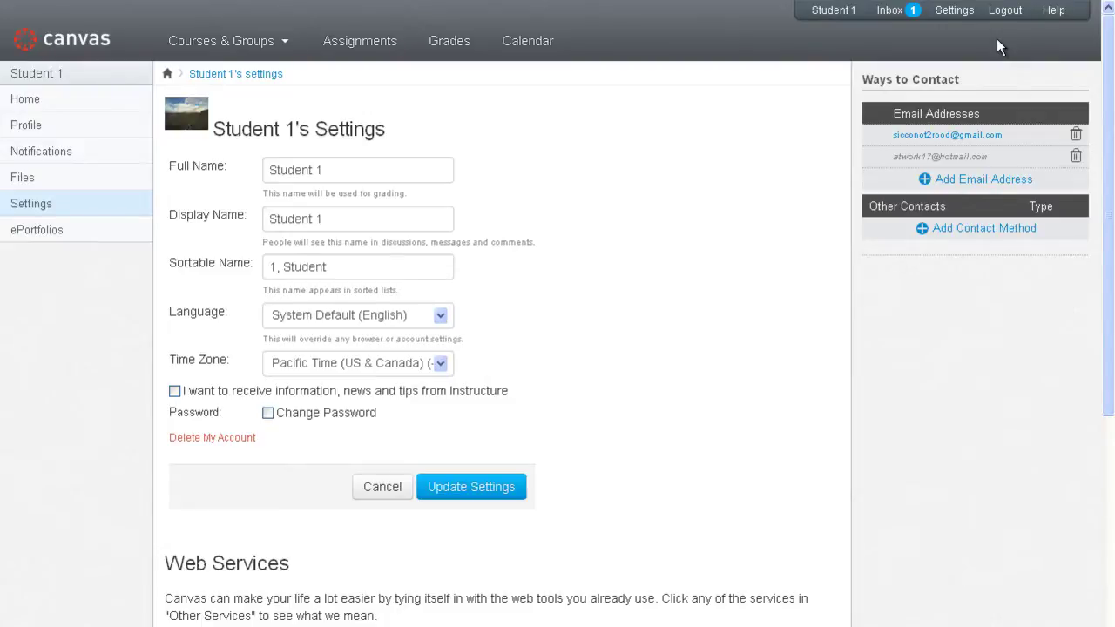
Open the Help options from the student's settings page
click(1053, 11)
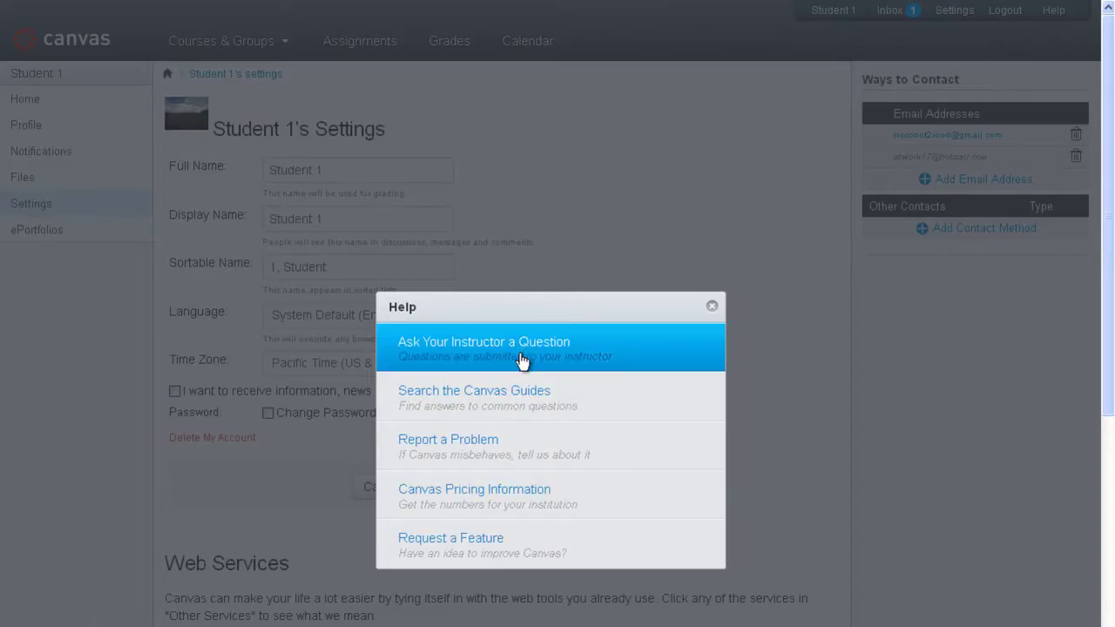